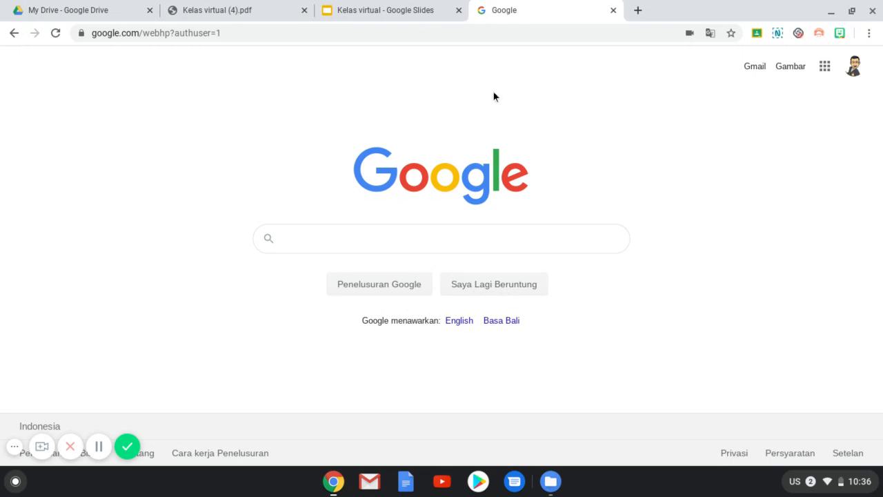
Open Google Classroom from the Google apps list and enter the 4 C class.
{"action": "left_click", "coordinate": [825, 66]}
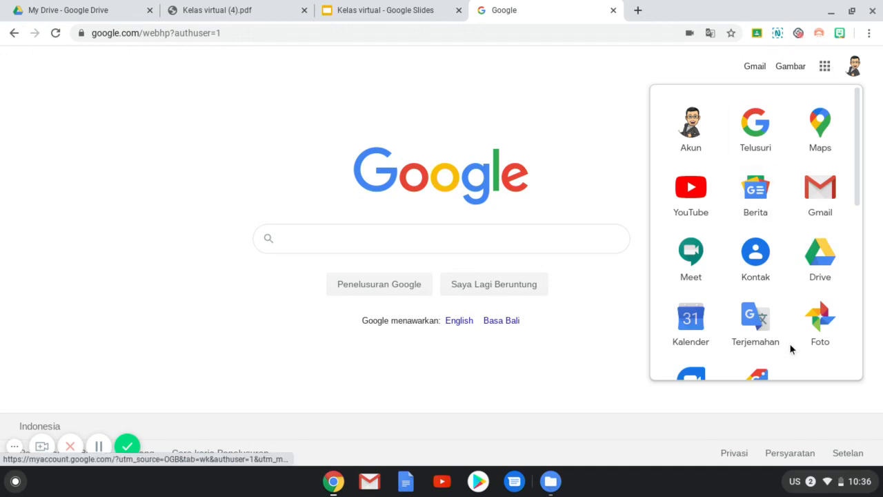
{"action": "scroll", "coordinate": [791, 346], "scroll_direction": "down", "scroll_amount": 5}
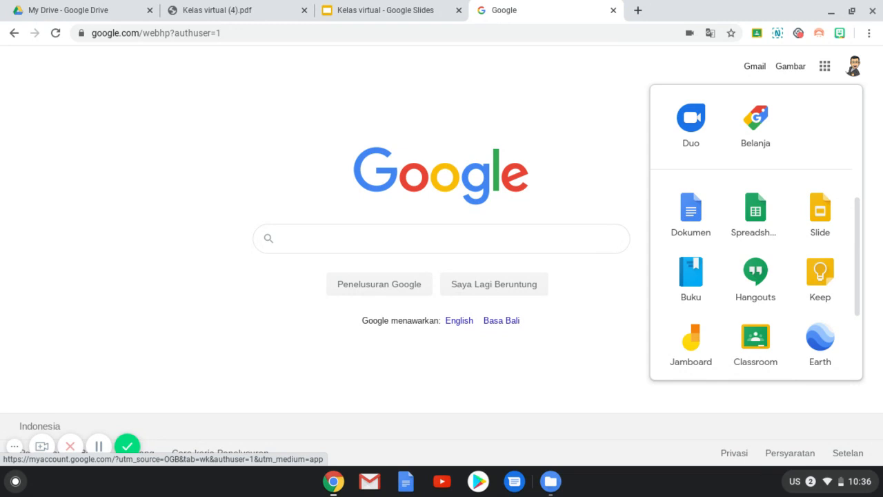
{"action": "left_click", "coordinate": [754, 354]}
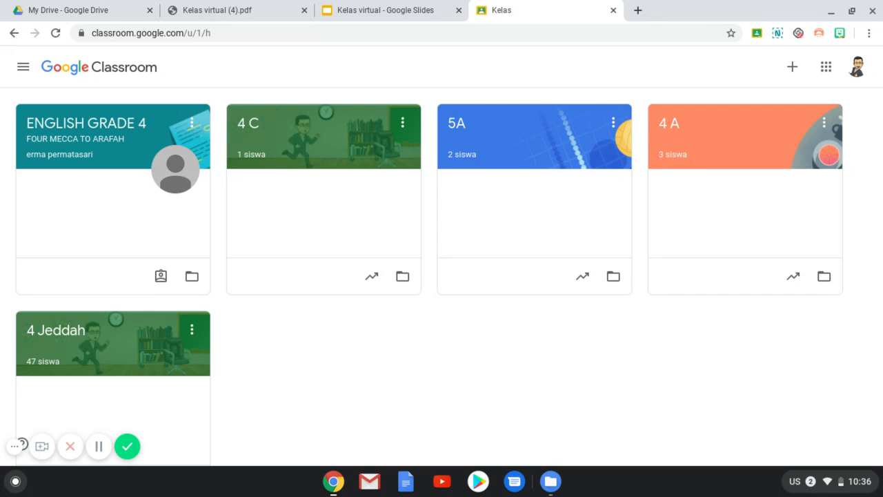
{"action": "scroll", "coordinate": [442, 274], "scroll_direction": "down", "scroll_amount": 1}
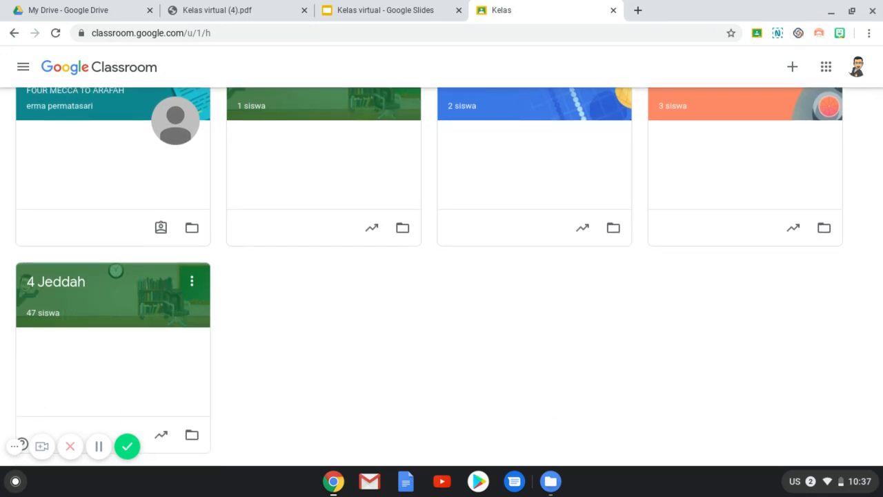
{"action": "scroll", "coordinate": [442, 274], "scroll_direction": "up", "scroll_amount": 1}
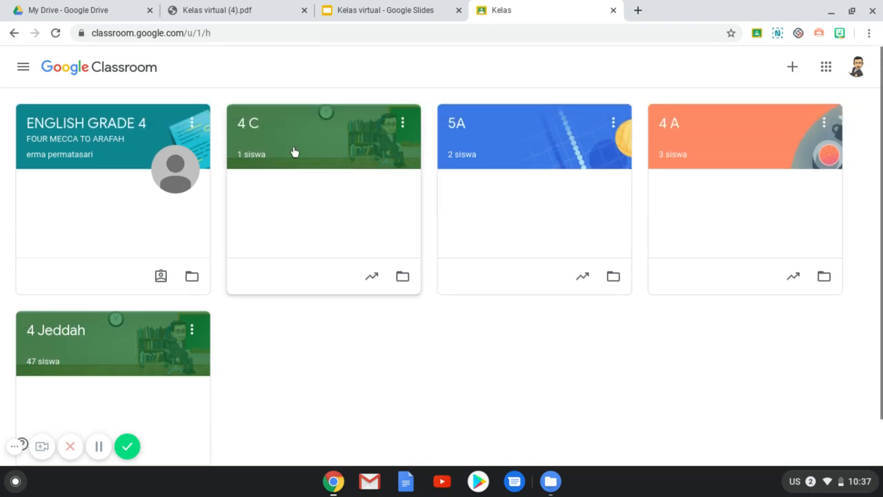
{"action": "left_click", "coordinate": [252, 123]}
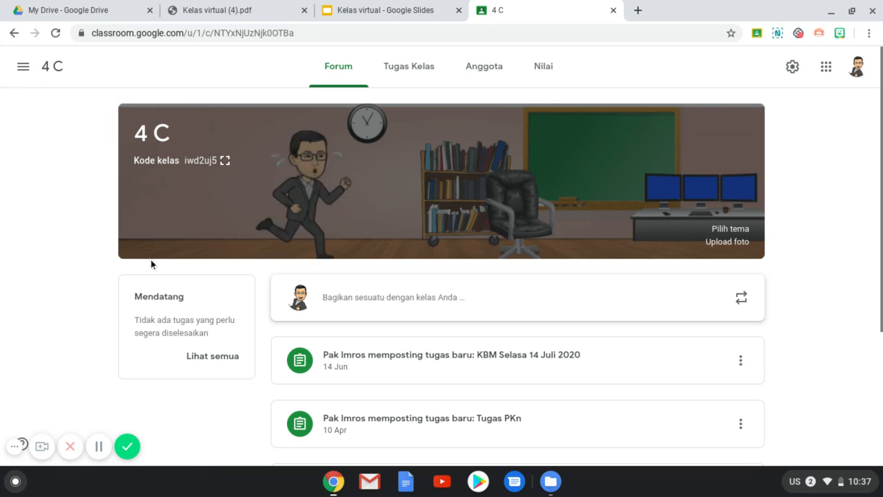
Create a new assignment (Tugas) in the classwork (Tugas Kelas) of class 4 C.
{"action": "scroll", "coordinate": [85, 274], "scroll_direction": "down", "scroll_amount": 1}
{"action": "scroll", "coordinate": [84, 272], "scroll_direction": "up", "scroll_amount": 1}
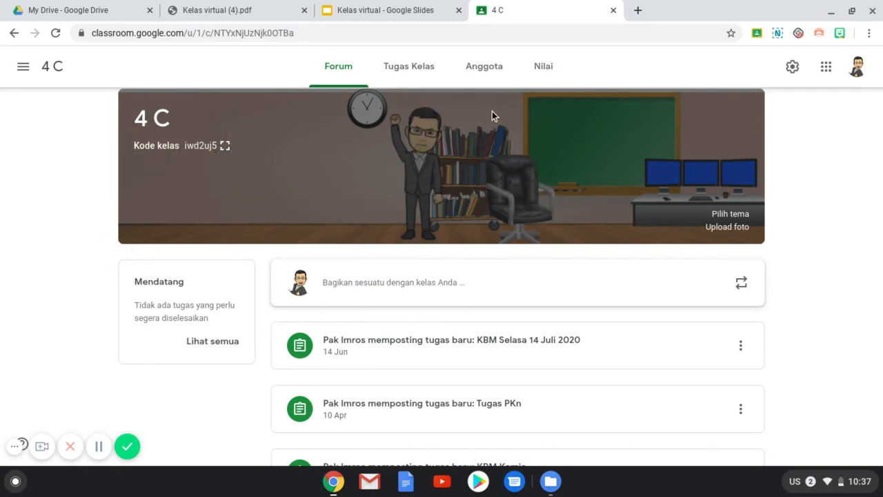
{"action": "left_click", "coordinate": [408, 74]}
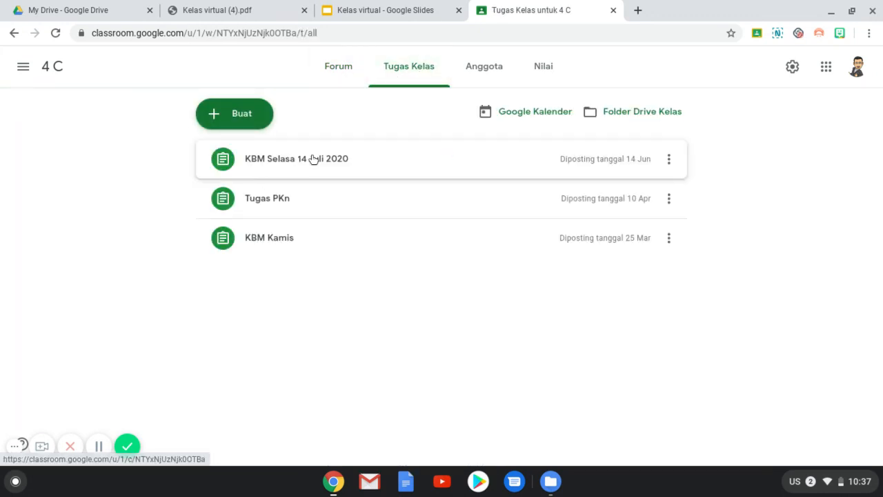
{"action": "left_click", "coordinate": [238, 121]}
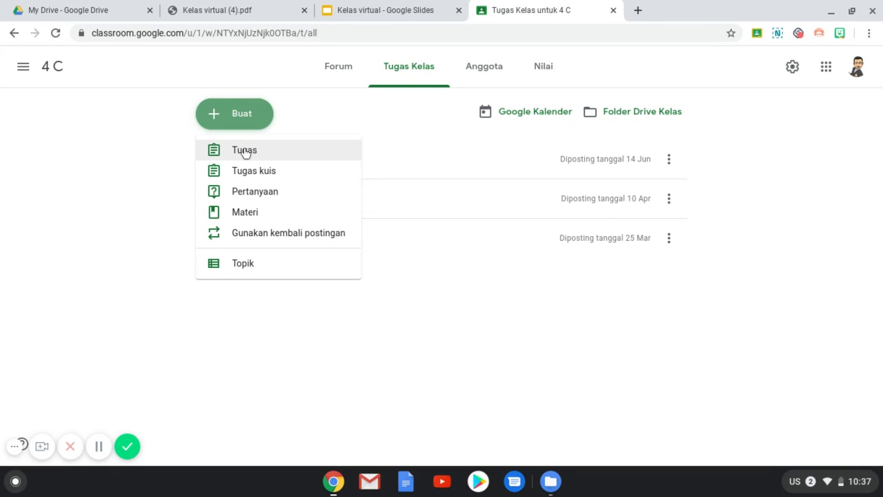
{"action": "left_click", "coordinate": [245, 151]}
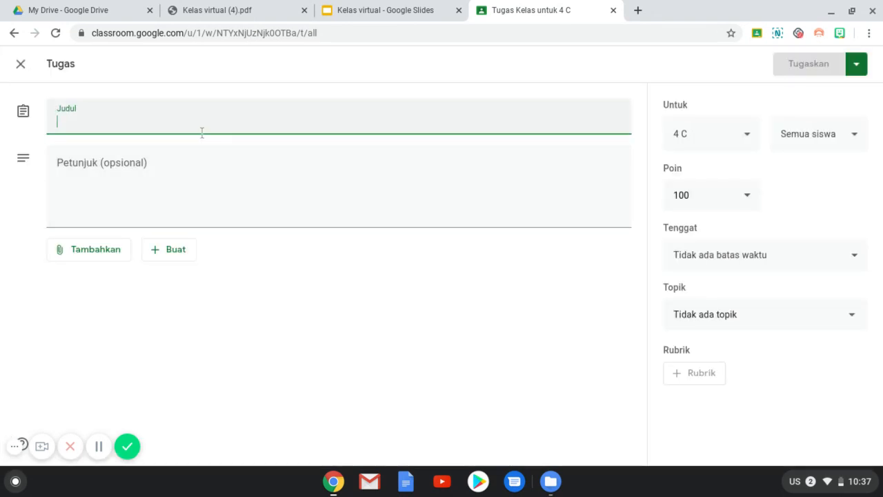
Review the numbered activities in Kelas virtual (4).pdf and return to the assignment's instructions.
{"action": "left_click", "coordinate": [121, 167]}
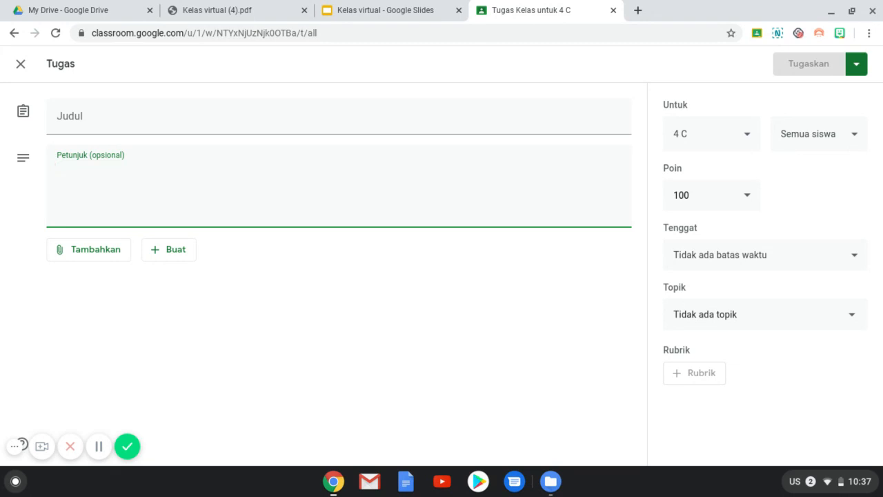
{"action": "left_click", "coordinate": [235, 13]}
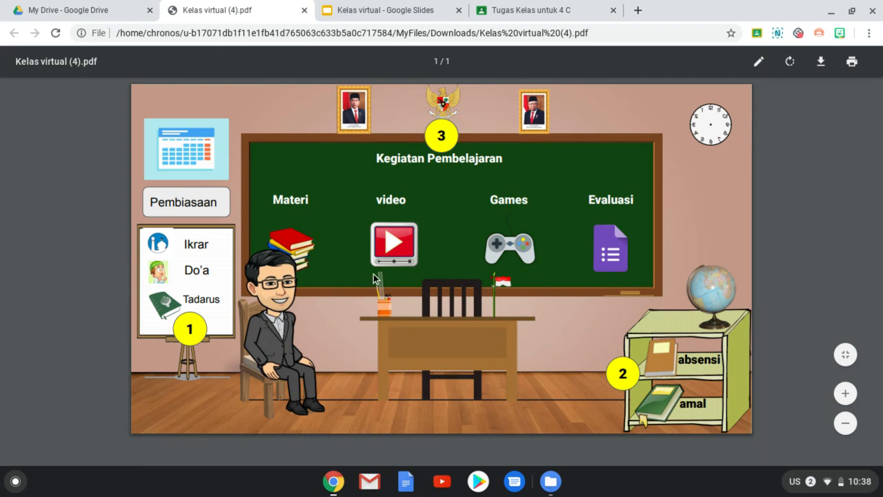
{"action": "left_click", "coordinate": [509, 16]}
{"action": "left_click", "coordinate": [203, 183]}
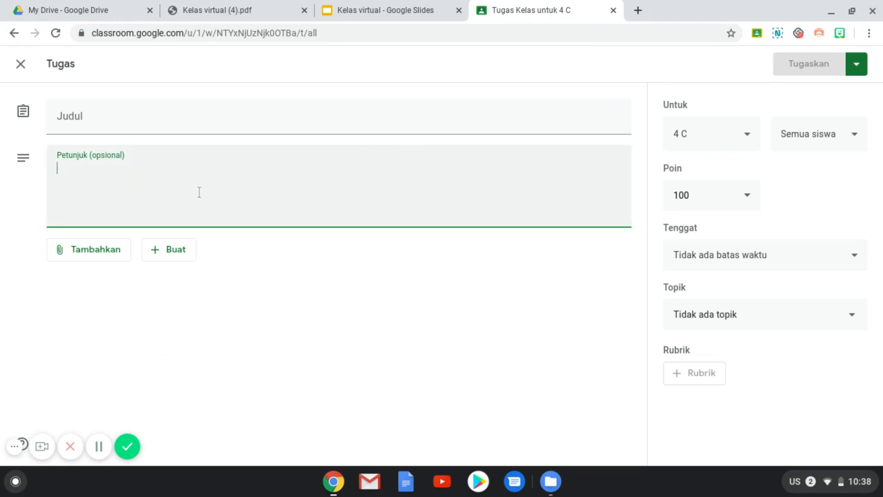
Title the assignment "PJJ Jum'at 19 Juni 2020".
{"action": "left_click", "coordinate": [100, 115]}
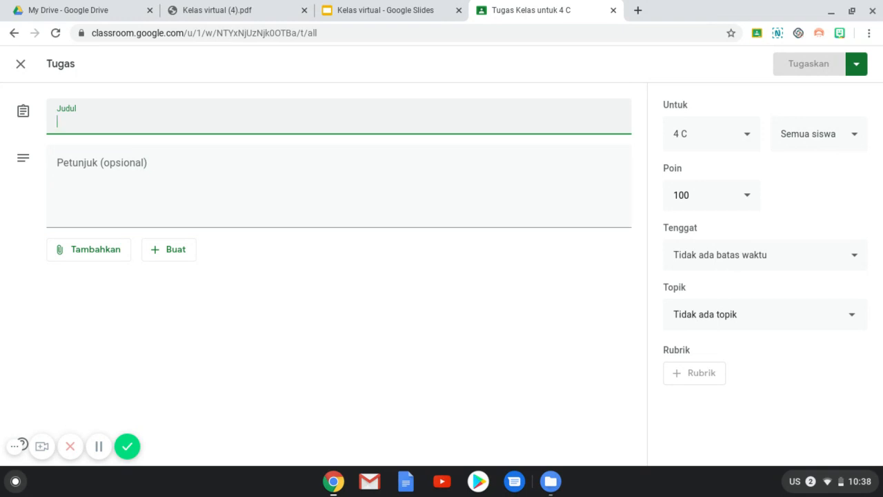
{"action": "type", "text": "PJJ"}
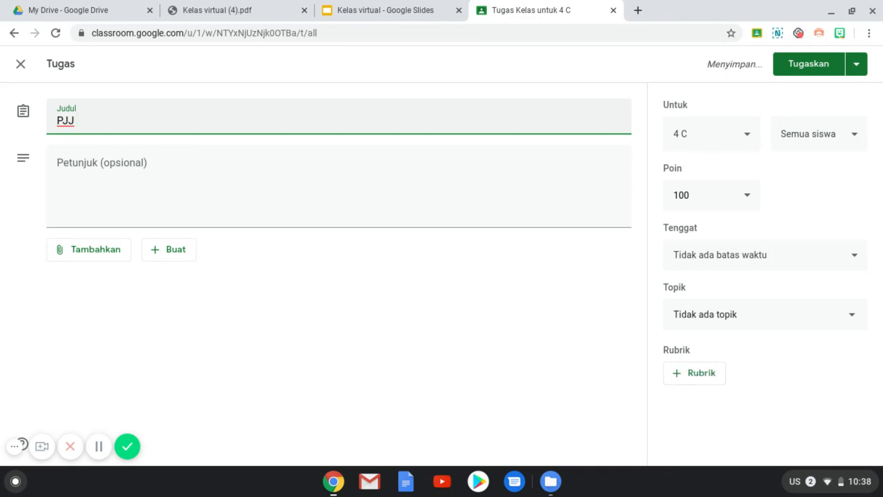
{"action": "type", "text": " Jum'at "}
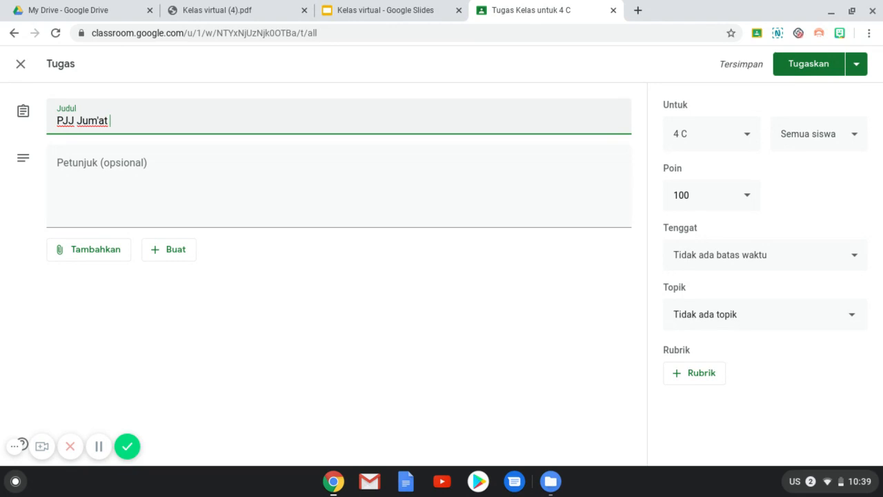
{"action": "type", "text": "19 Juni 2020"}
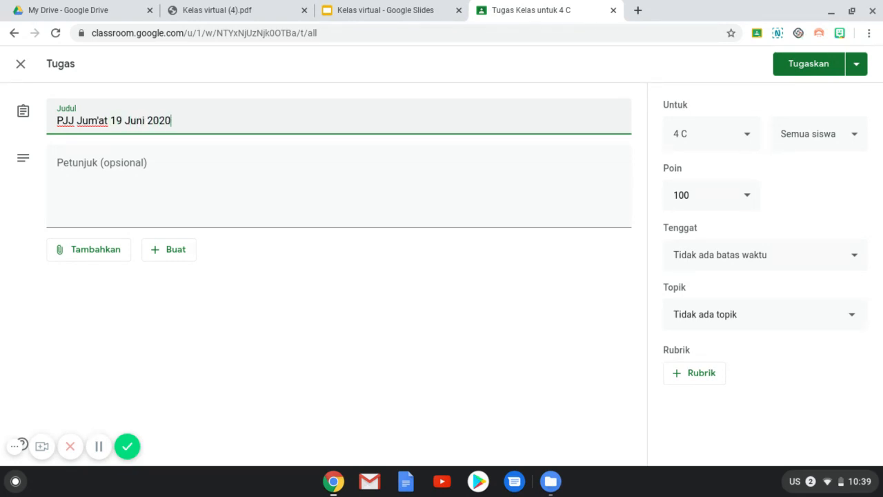
Begin the instructions with "Silahkan lakukan kegiatan pembelajaran pada lampiran pdf yang disediakan di bawah ini dengan cara klik aktivitas sesuai dengan urutan sebagai berikut :".
{"action": "left_click", "coordinate": [123, 164]}
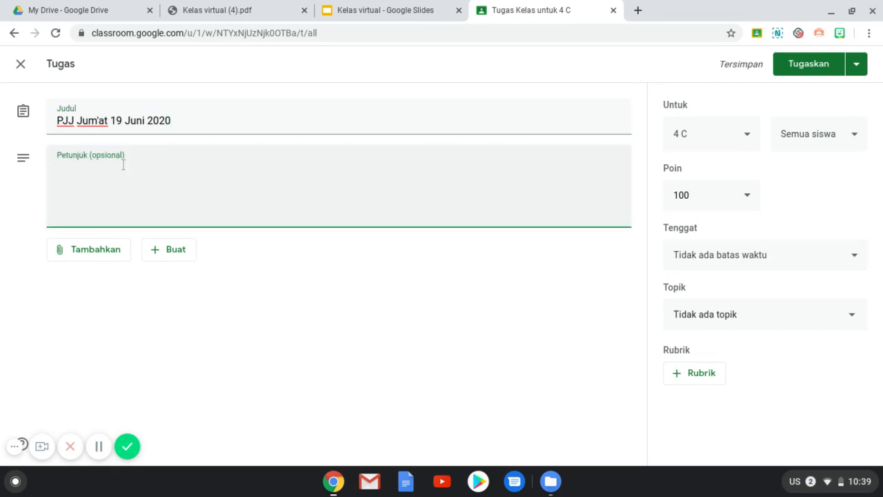
{"action": "type", "text": "Silahkan "}
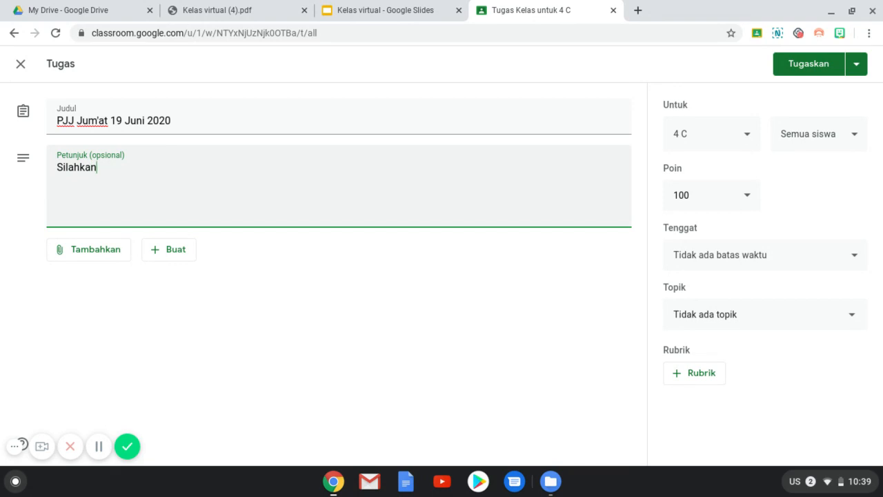
{"action": "type", "text": "lakukan kegi"}
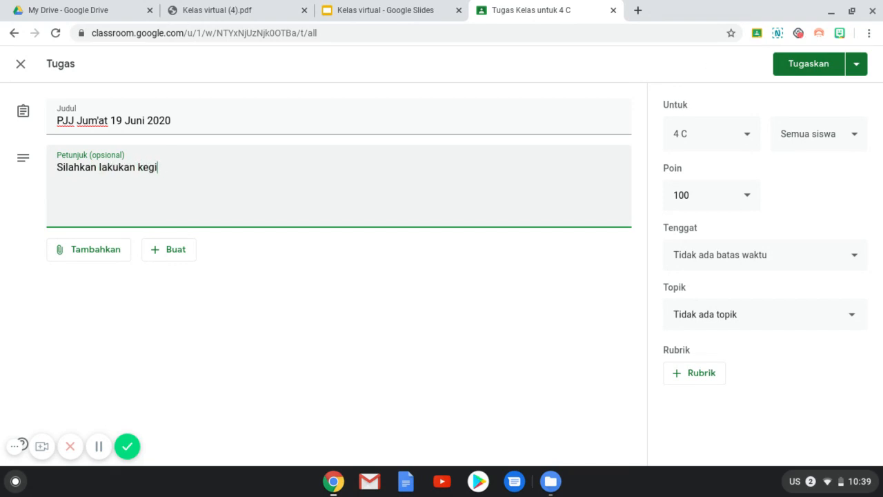
{"action": "type", "text": "atan pembelajaran"}
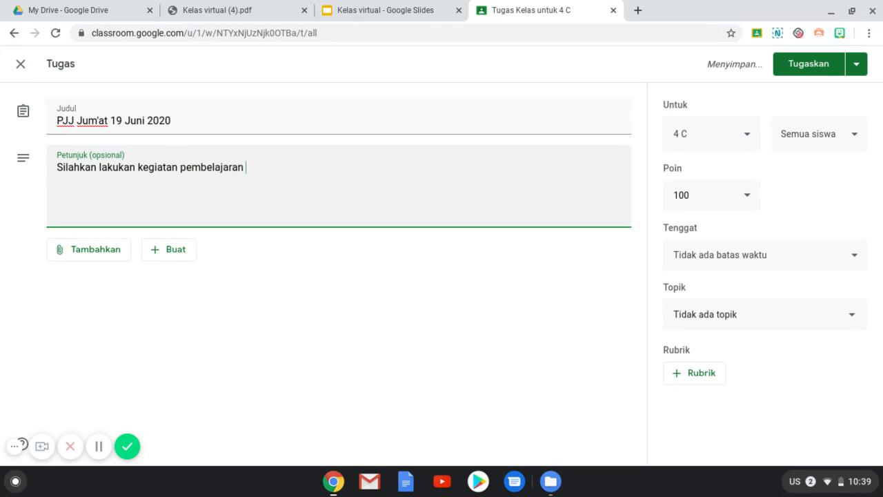
{"action": "type", "text": " pada lam"}
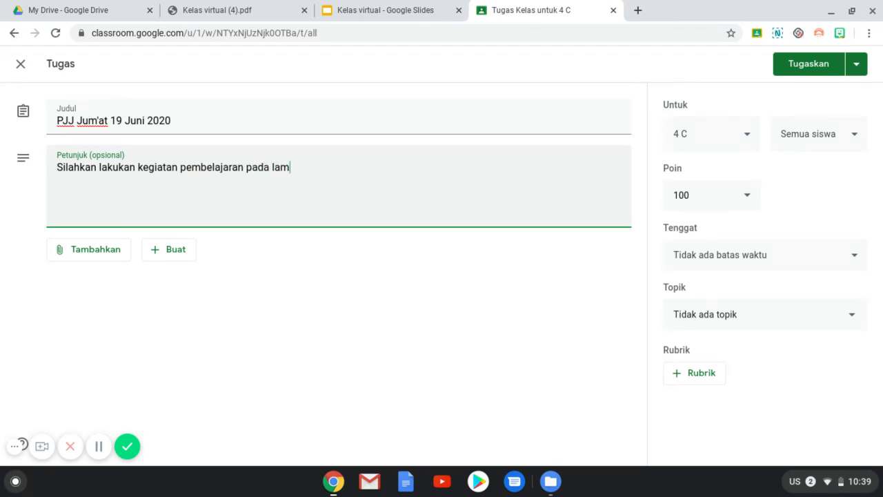
{"action": "type", "text": "piran pdf yang dise"}
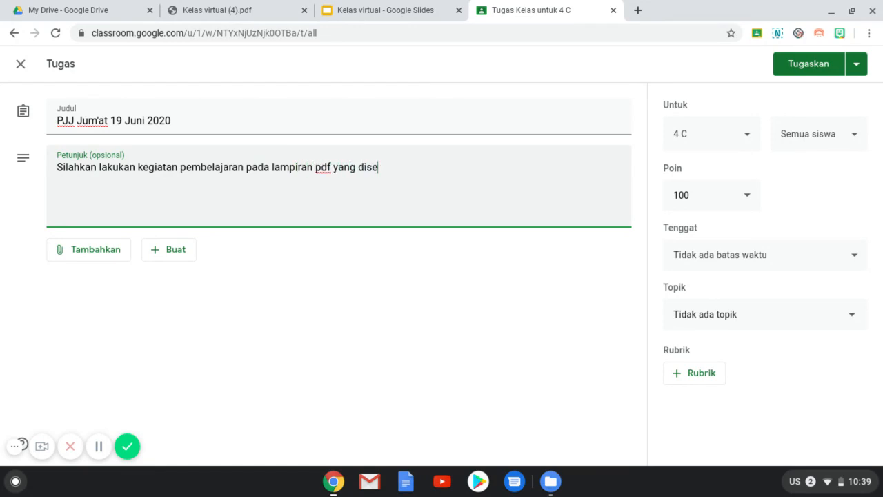
{"action": "type", "text": "diakan di bawa"}
{"action": "type", "text": "h in"}
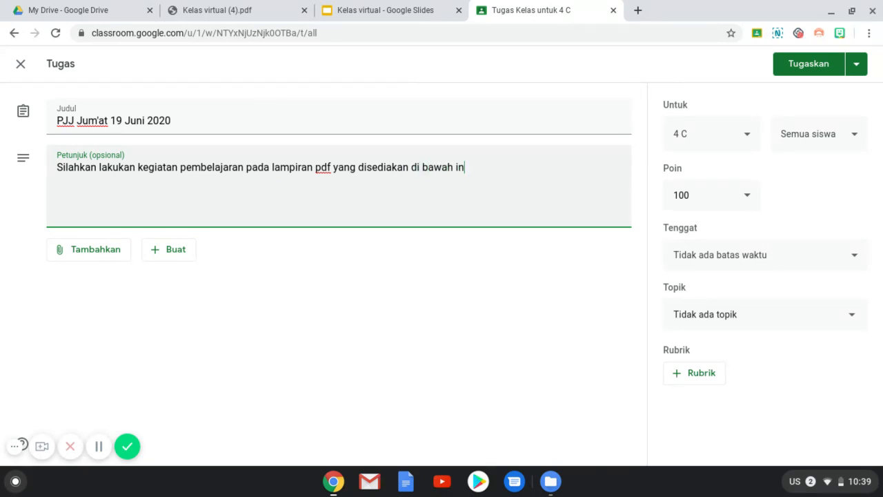
{"action": "type", "text": "i dengan cara klik"}
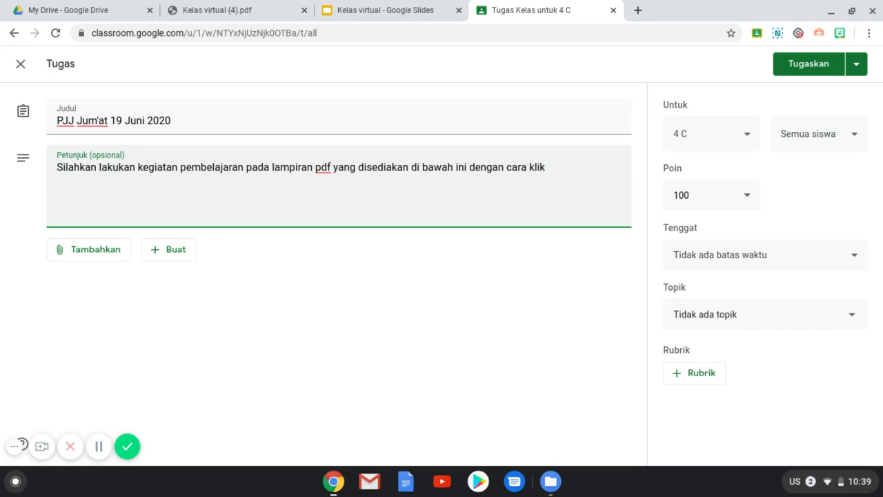
{"action": "type", "text": " akativitas sesa"}
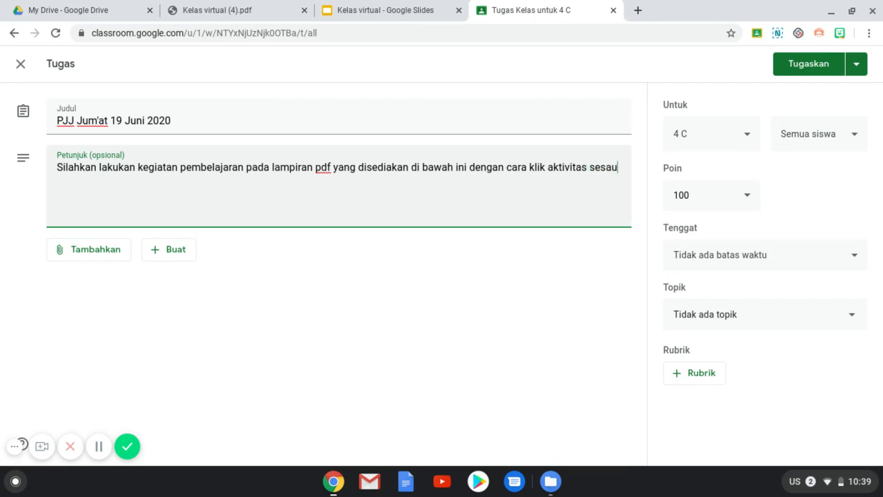
{"action": "type", "text": "uai dengan"}
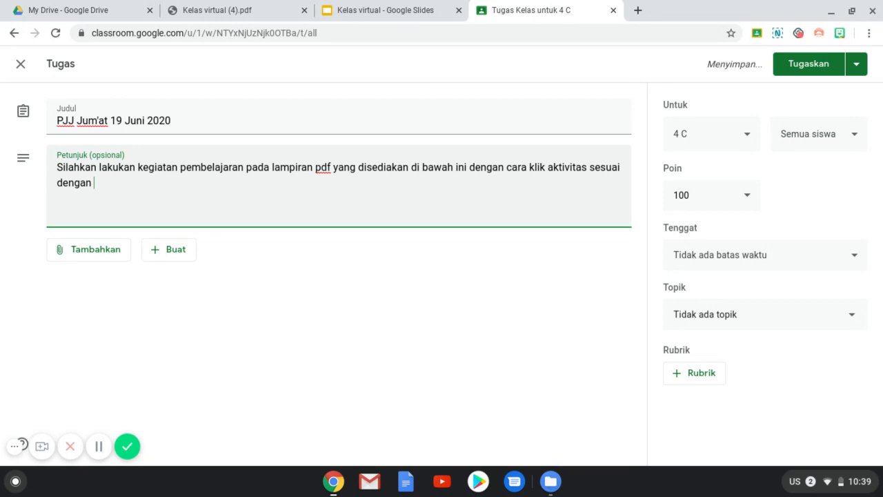
{"action": "type", "text": " urutan sebagai berikut :"}
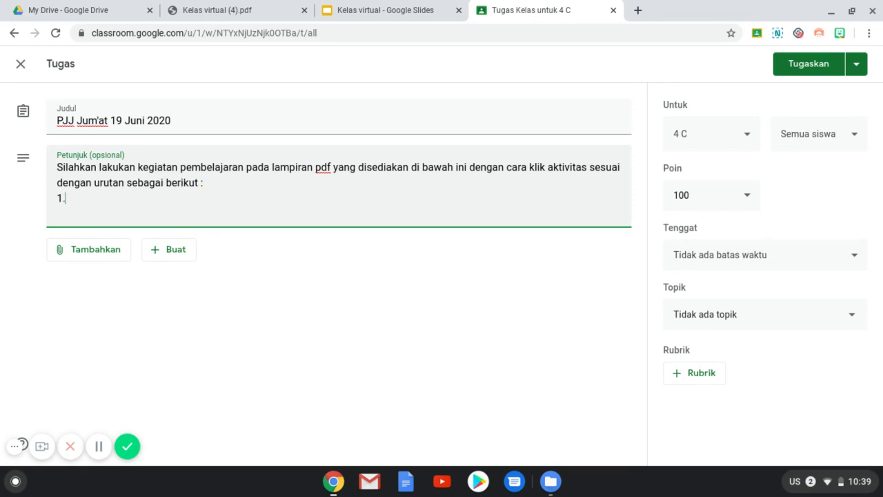
Add "1. Pembiasaan" with the sub-items "- ikrar", "- do'a" and "- tadarus" to the instructions, and start item 2 after a blank line.
{"action": "type", "text": "Pembiasaan"}
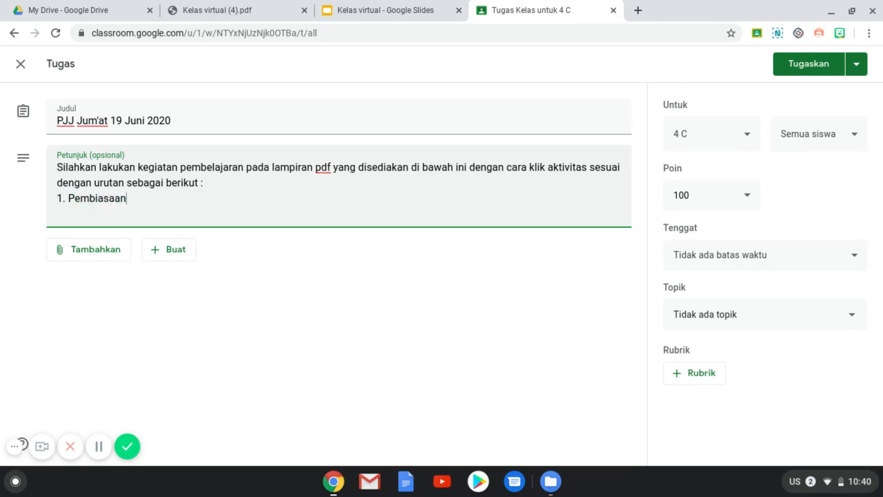
{"action": "key", "text": "Return"}
{"action": "type", "text": "- ikrar"}
{"action": "key", "text": "Return"}
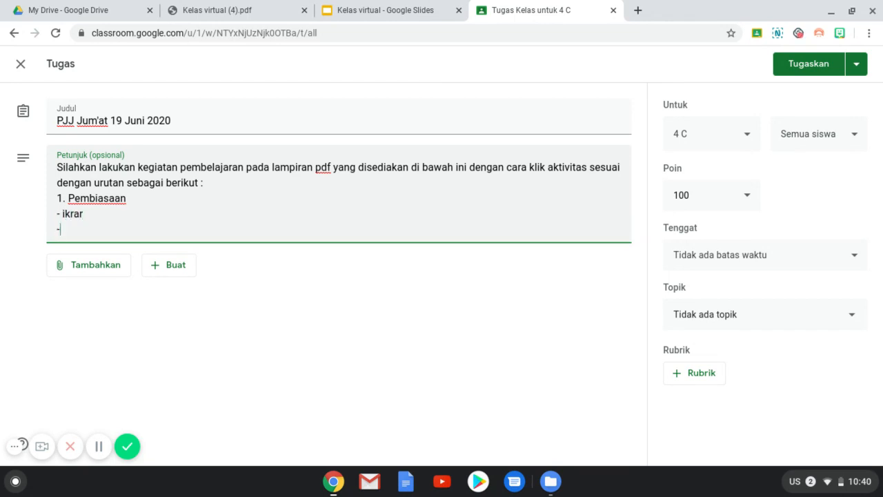
{"action": "type", "text": "- do'a"}
{"action": "key", "text": "Return"}
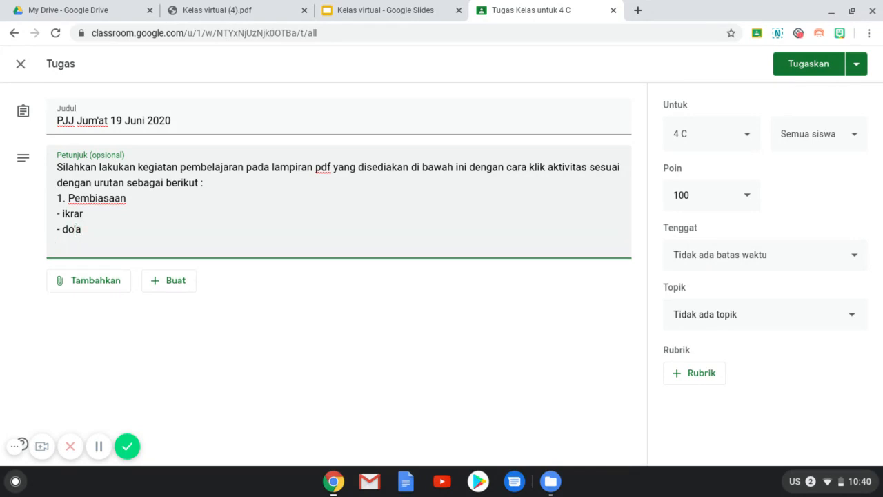
{"action": "type", "text": "- tadarus"}
{"action": "key", "text": "Return"}
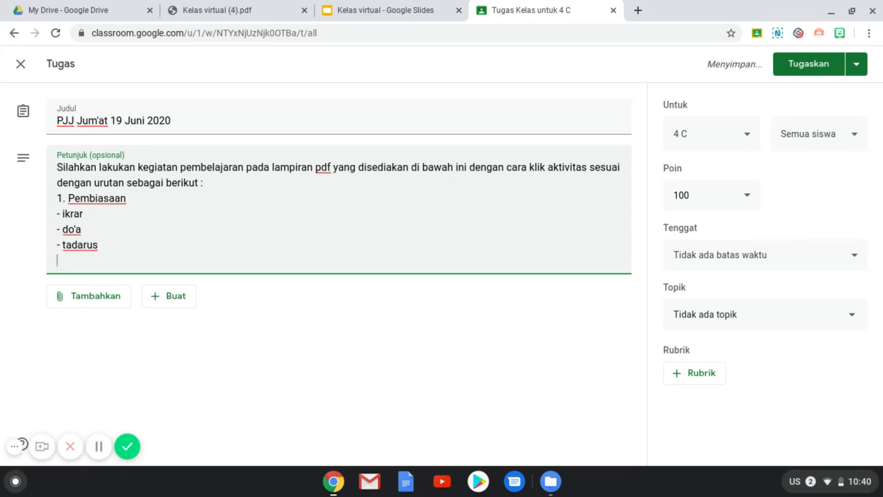
{"action": "key", "text": "Return"}
{"action": "type", "text": "2"}
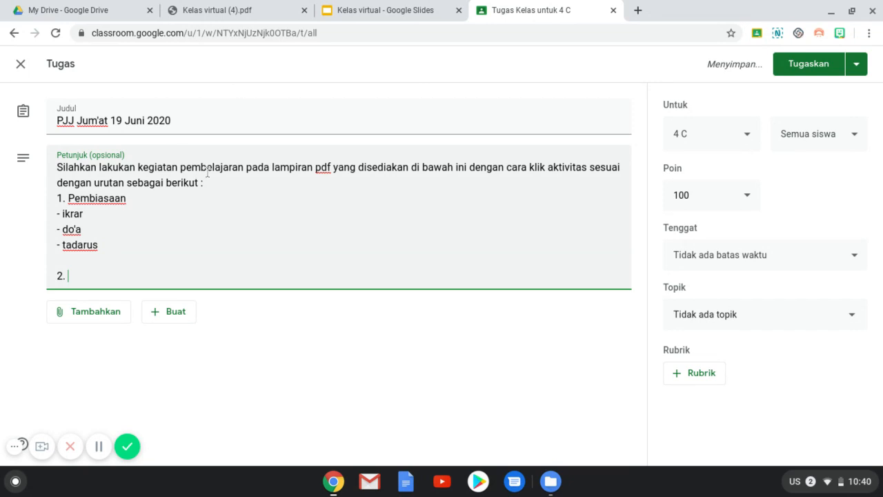
{"action": "type", "text": ". Kegiatan pem"}
{"action": "type", "text": "belja"}
{"action": "type", "text": "a"}
{"action": "type", "text": "jara"}
{"action": "type", "text": "n"}
{"action": "key", "text": "BackSpace"}
{"action": "key", "text": "BackSpace"}
{"action": "key", "text": "BackSpace"}
{"action": "key", "text": "BackSpace"}
{"action": "key", "text": "BackSpace"}
{"action": "key", "text": "BackSpace"}
{"action": "key", "text": "BackSpace"}
{"action": "key", "text": "BackSpace"}
{"action": "key", "text": "BackSpace"}
{"action": "key", "text": "BackSpace"}
{"action": "key", "text": "BackSpace"}
{"action": "key", "text": "BackSpace"}
{"action": "key", "text": "BackSpace"}
{"action": "key", "text": "BackSpace"}
{"action": "key", "text": "BackSpace"}
{"action": "key", "text": "BackSpace"}
{"action": "key", "text": "BackSpace"}
{"action": "key", "text": "BackSpace"}
{"action": "key", "text": "BackSpace"}
{"action": "key", "text": "BackSpace"}
{"action": "key", "text": "BackSpace"}
Complete item 2 of the instructions as "Absensi dan amal" with the sub-items "- Absensi" and "- Amal".
{"action": "type", "text": "Absen"}
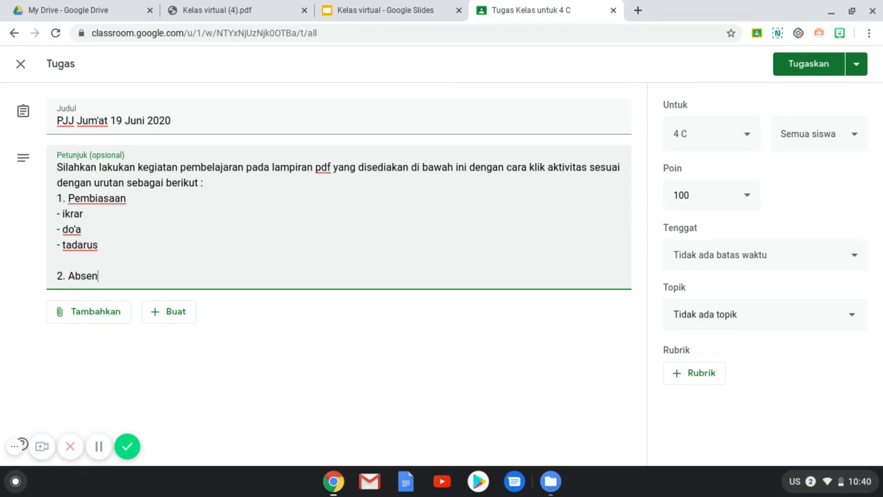
{"action": "type", "text": "si dan amal"}
{"action": "key", "text": "Return"}
{"action": "type", "text": "- Absensi"}
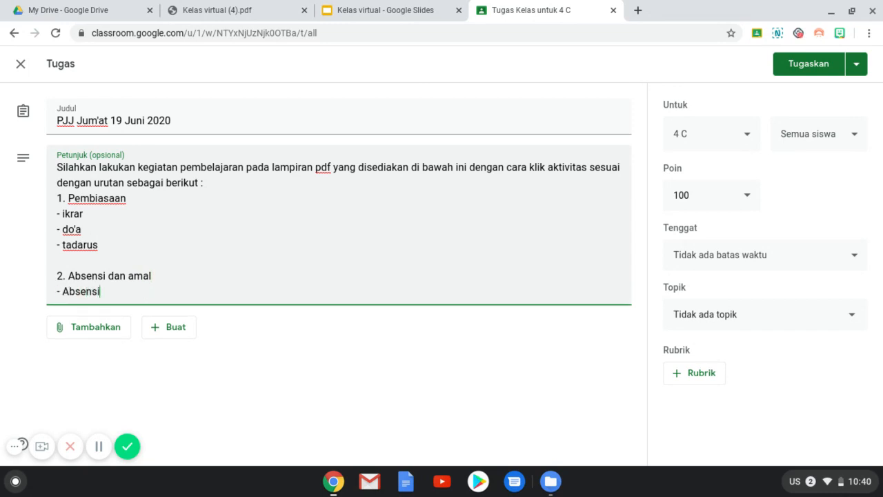
{"action": "key", "text": "Return"}
{"action": "type", "text": "- Amal"}
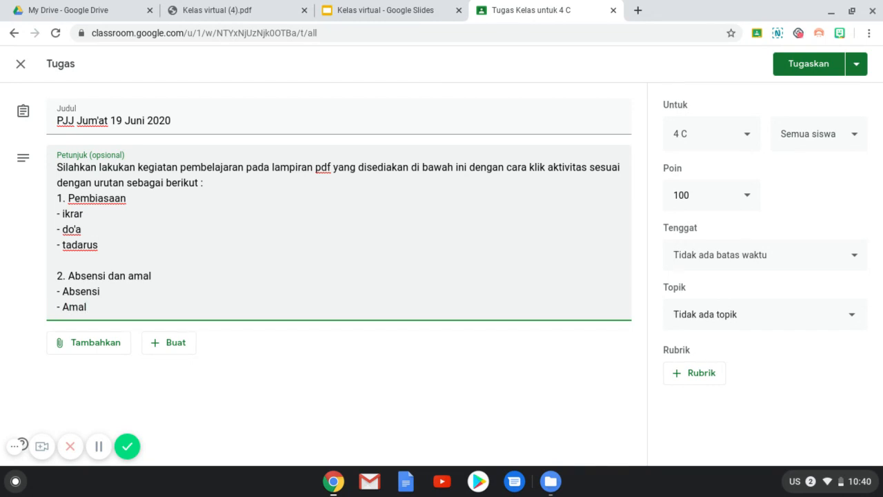
After a blank line, add "3. Kegiatan pembelajaran" with the sub-items "- materi", "- video", "- games" and "- evaluasi" to the instructions.
{"action": "key", "text": "Return"}
{"action": "key", "text": "Return"}
{"action": "type", "text": "3. Kegiatan"}
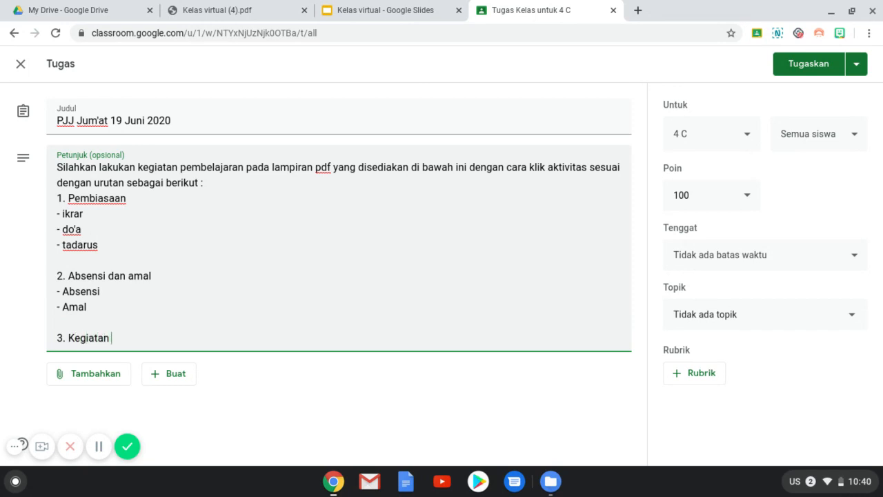
{"action": "type", "text": " pembelajaran"}
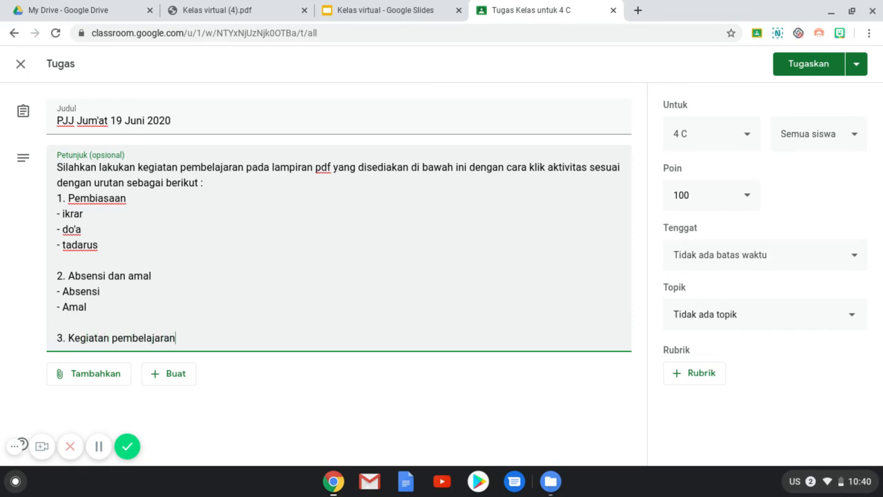
{"action": "key", "text": "Return"}
{"action": "type", "text": "-"}
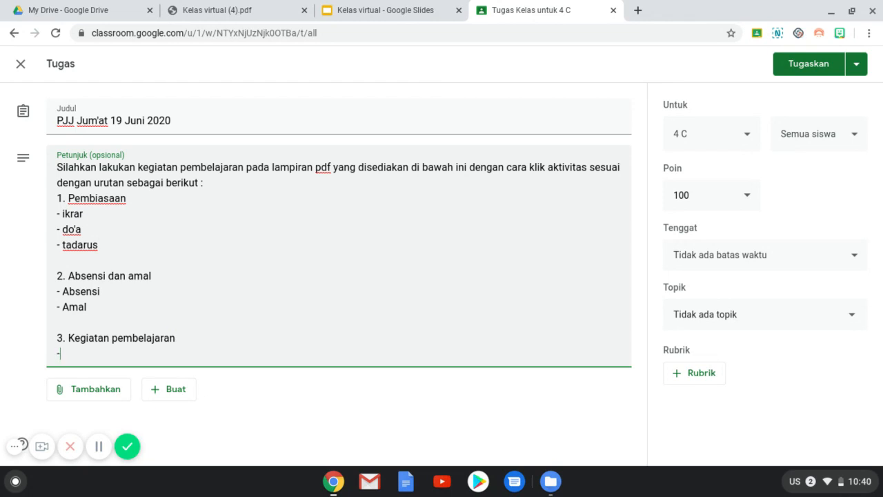
{"action": "type", "text": " materi"}
{"action": "key", "text": "Return"}
{"action": "type", "text": "- video"}
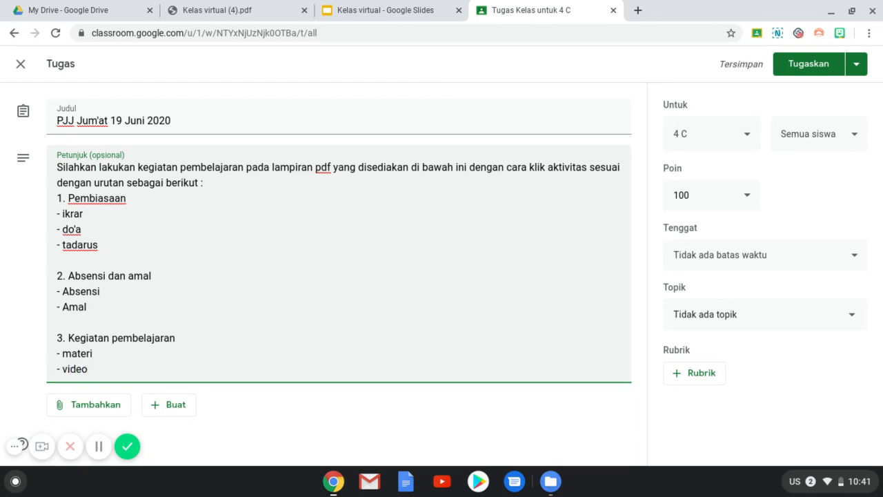
{"action": "key", "text": "Return"}
{"action": "type", "text": "- games"}
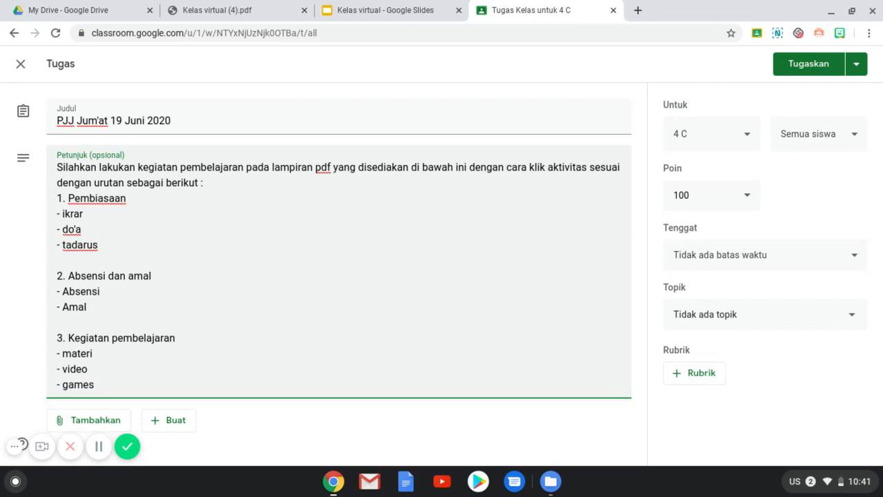
{"action": "key", "text": "Return"}
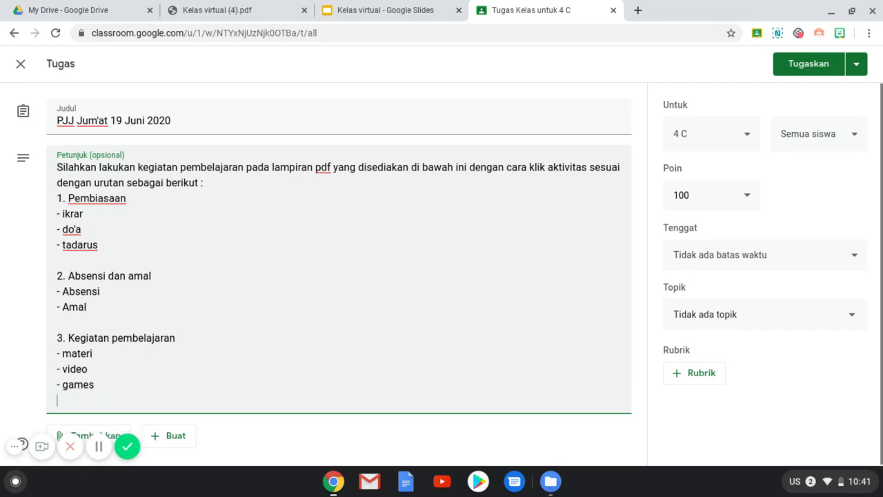
{"action": "type", "text": "- evaluas"}
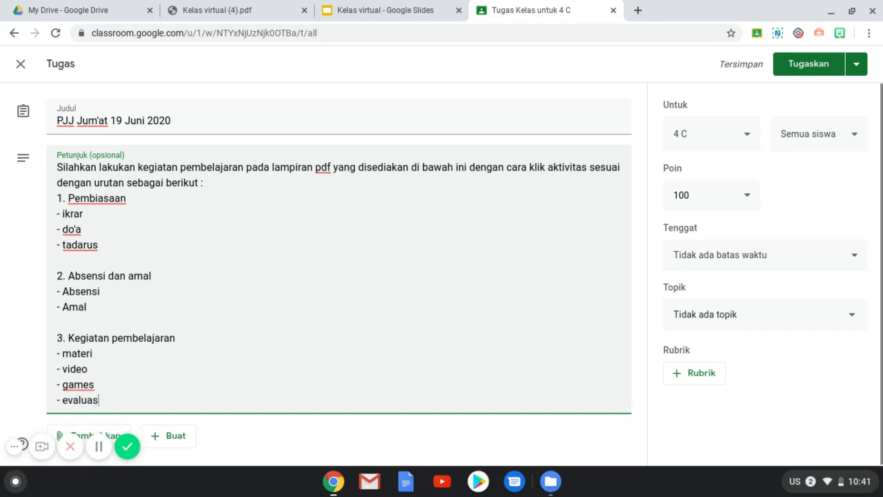
{"action": "type", "text": "i"}
Insert a blank line between the introductory sentence and "1. Pembiasaan" in the instructions.
{"action": "left_click", "coordinate": [208, 181]}
{"action": "key", "text": "Return"}
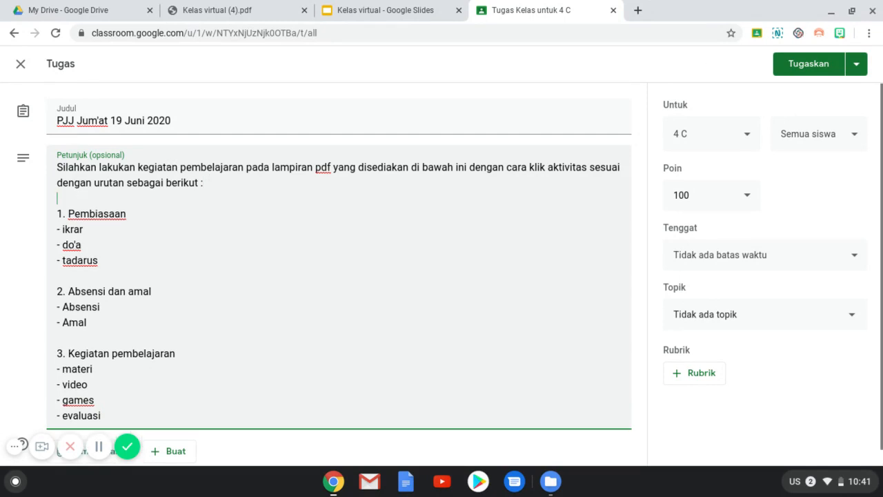
{"action": "scroll", "coordinate": [448, 262], "scroll_direction": "down", "scroll_amount": 1}
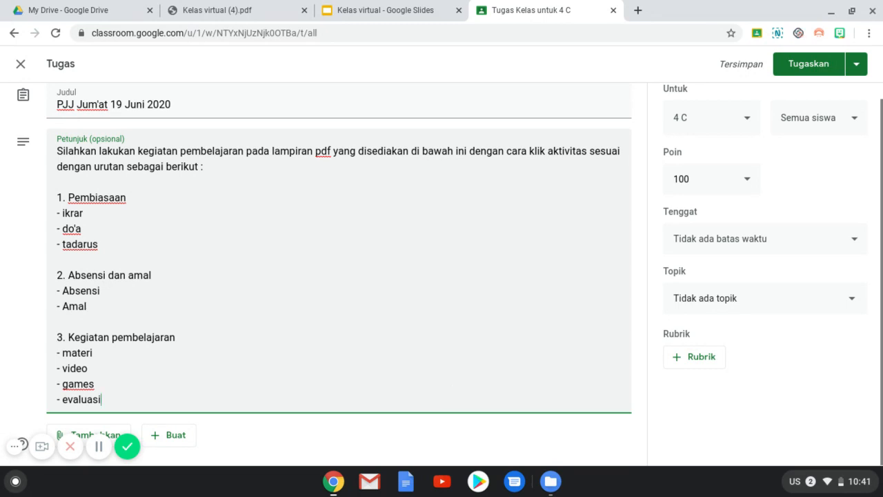
Attach Kelas virtual (4).pdf from the device's Downloads folder to the assignment.
{"action": "left_click", "coordinate": [21, 444]}
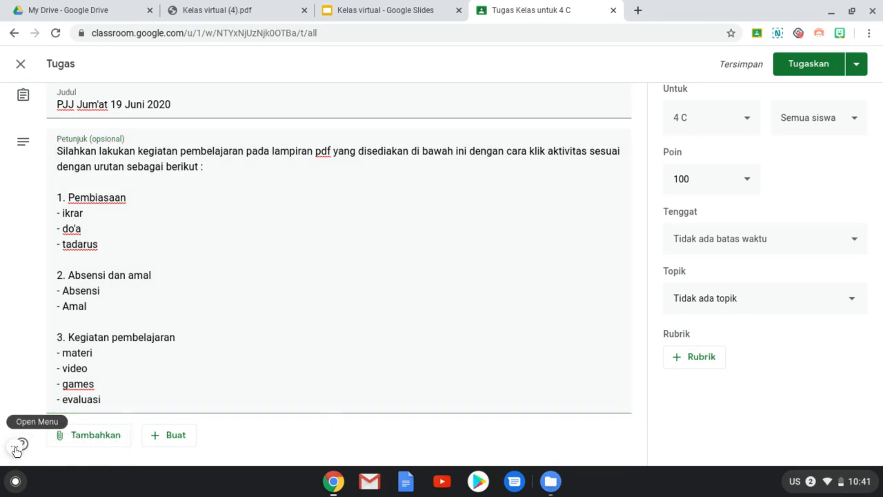
{"action": "left_click", "coordinate": [98, 441]}
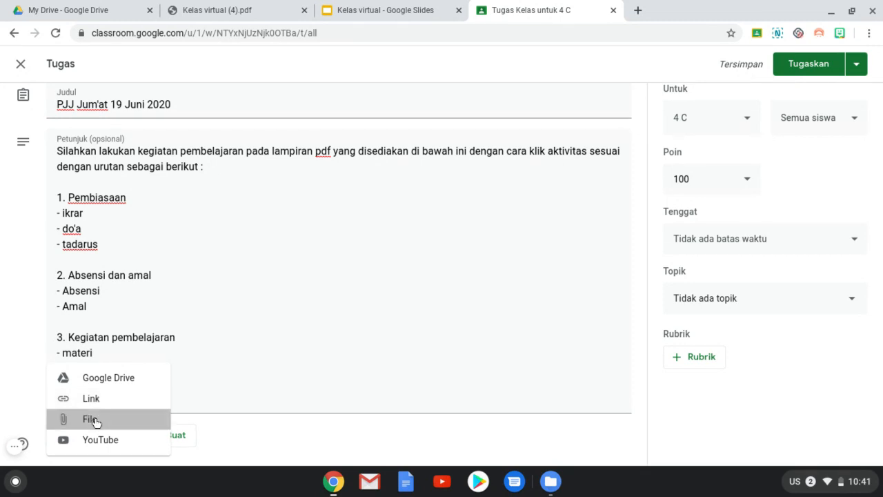
{"action": "left_click", "coordinate": [96, 420]}
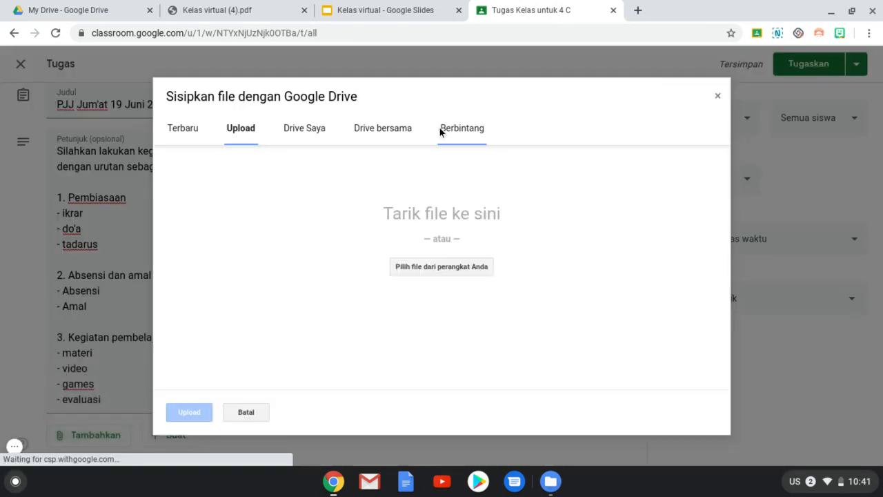
{"action": "left_click", "coordinate": [445, 273]}
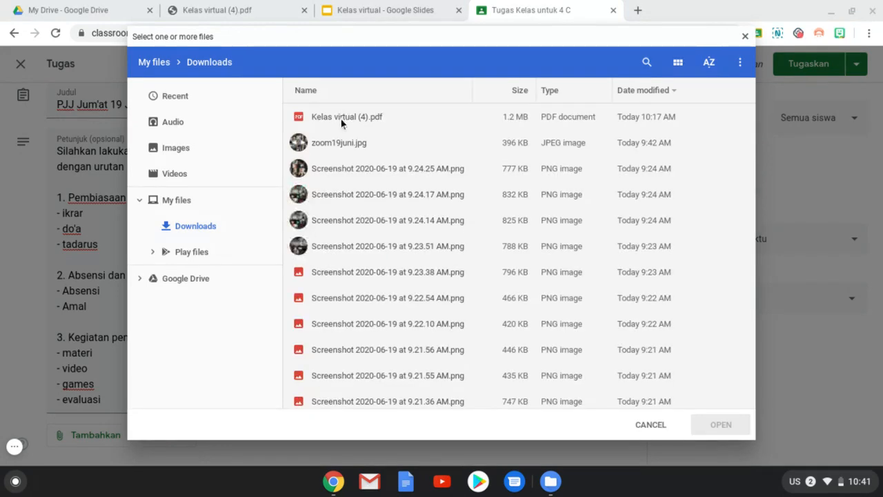
{"action": "left_click", "coordinate": [341, 119]}
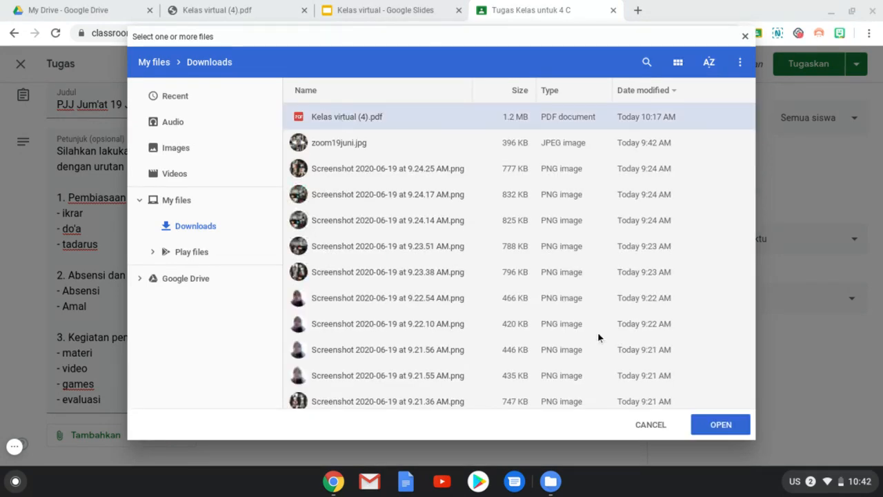
{"action": "left_click", "coordinate": [708, 425]}
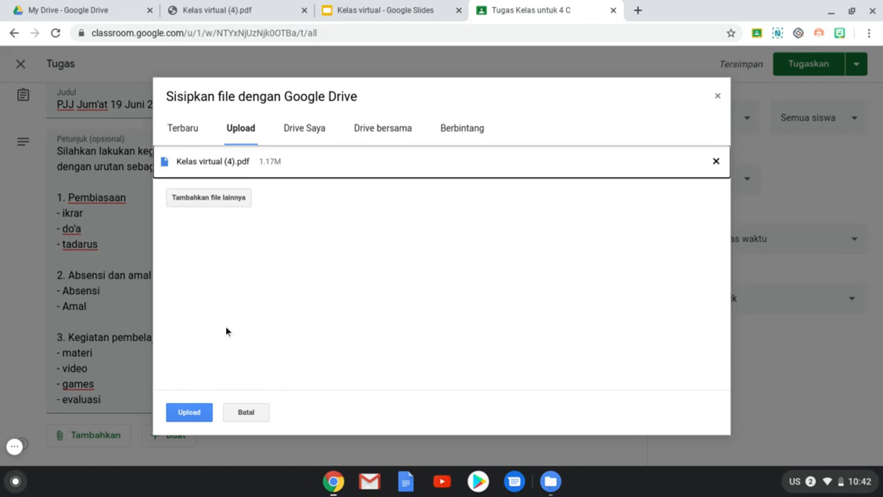
{"action": "left_click", "coordinate": [186, 415]}
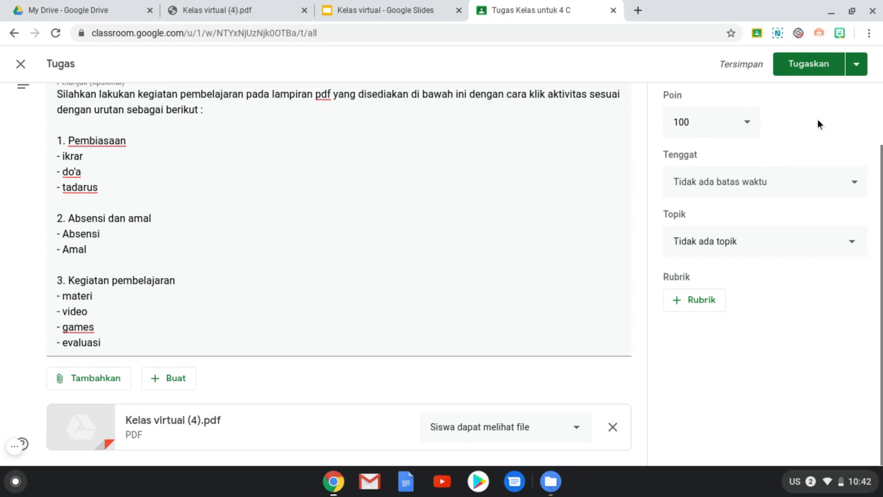
Set the assignment's points to "Tidak dinilai" and check the list of students who receive it, keeping "Semua siswa".
{"action": "scroll", "coordinate": [817, 118], "scroll_direction": "up", "scroll_amount": 2}
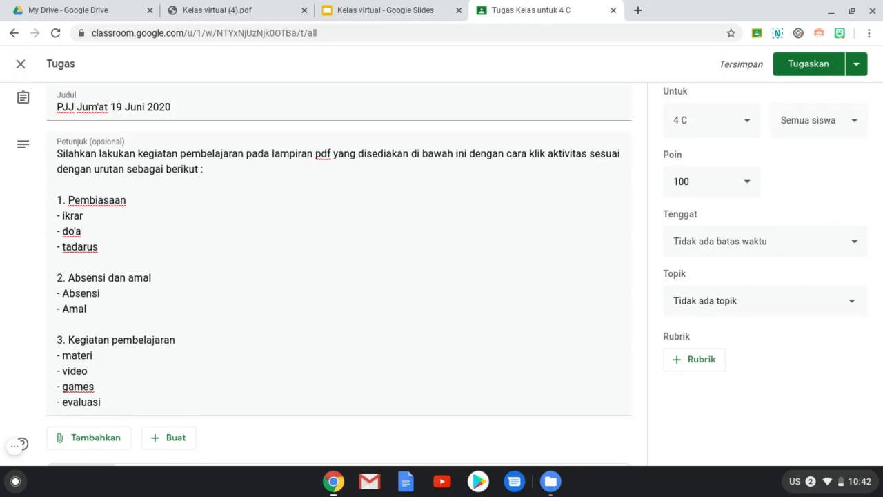
{"action": "left_click", "coordinate": [746, 185]}
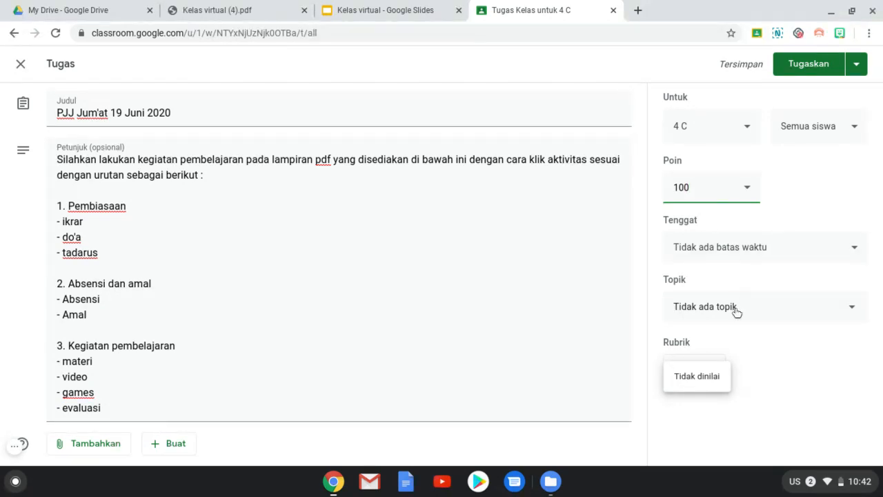
{"action": "left_click", "coordinate": [703, 374]}
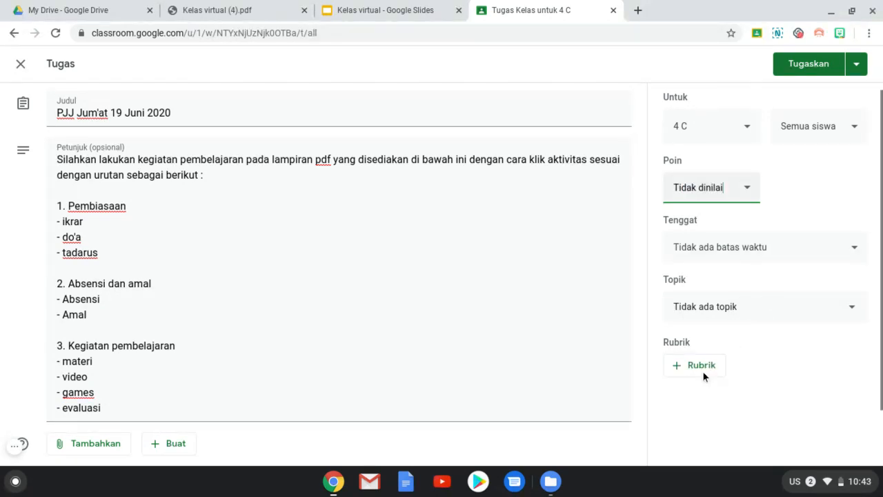
{"action": "left_click", "coordinate": [748, 188]}
{"action": "left_click", "coordinate": [748, 188]}
{"action": "left_click", "coordinate": [854, 132]}
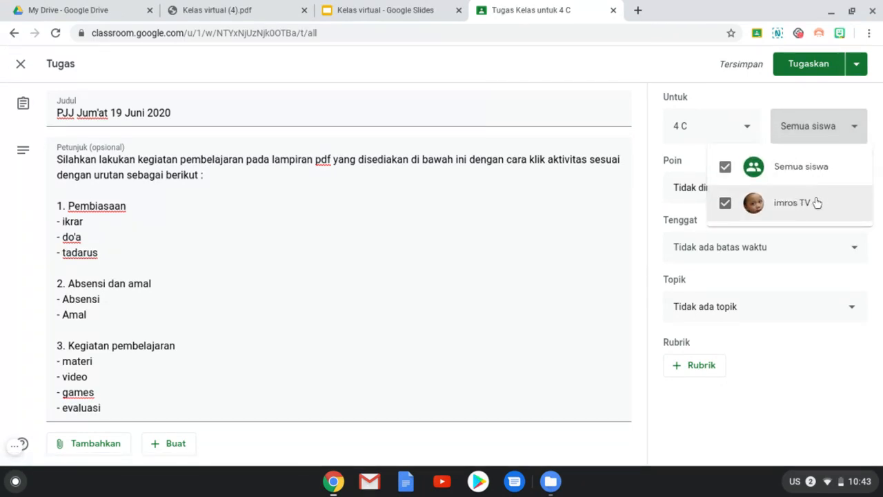
{"action": "left_click", "coordinate": [855, 138]}
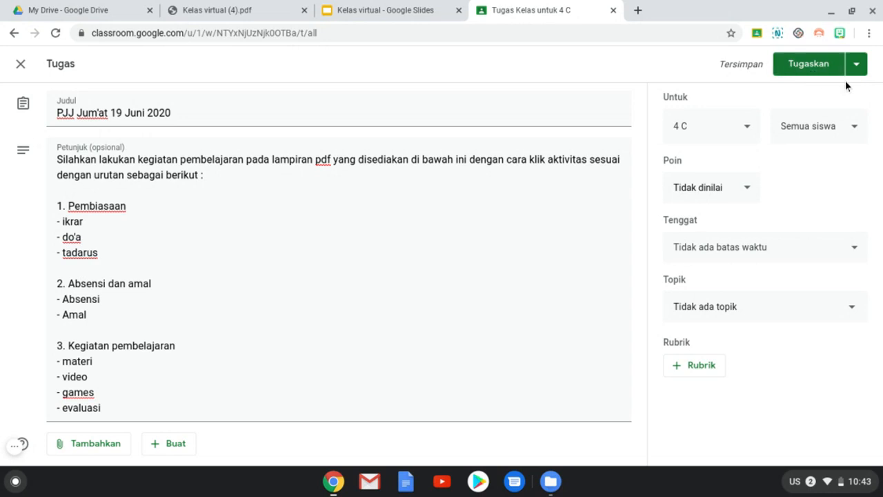
{"action": "left_click", "coordinate": [857, 67]}
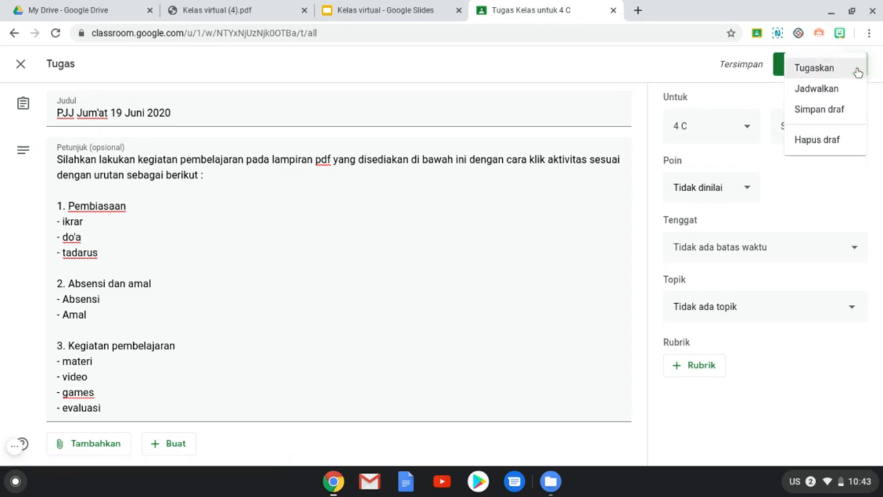
{"action": "left_click", "coordinate": [833, 91]}
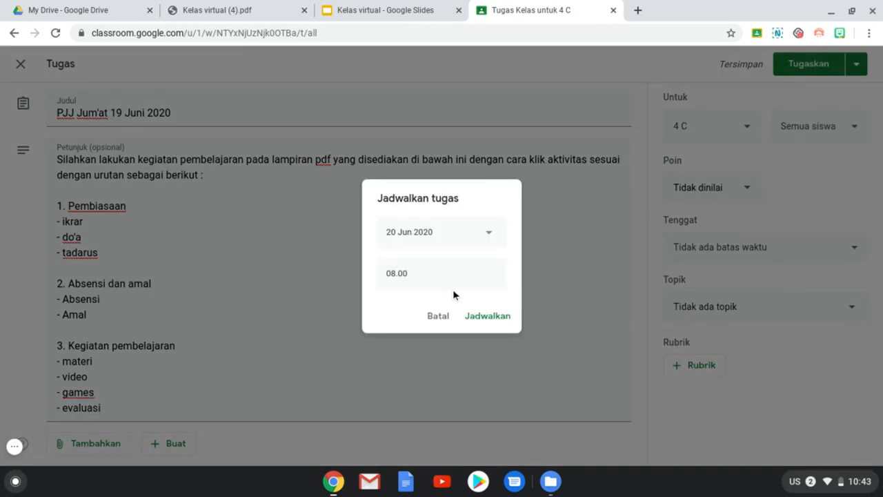
{"action": "left_click", "coordinate": [442, 317]}
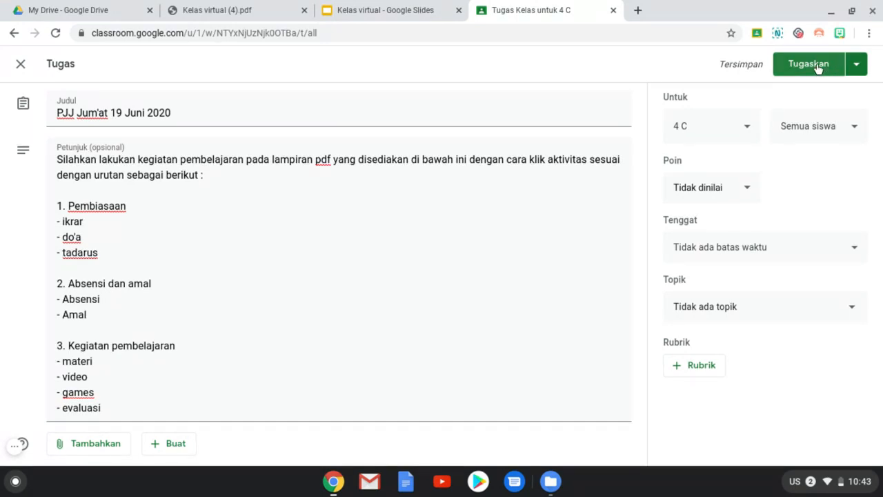
Post the assignment "PJJ Jum'at 19 Juni 2020" to class 4 C immediately.
{"action": "left_click", "coordinate": [817, 65]}
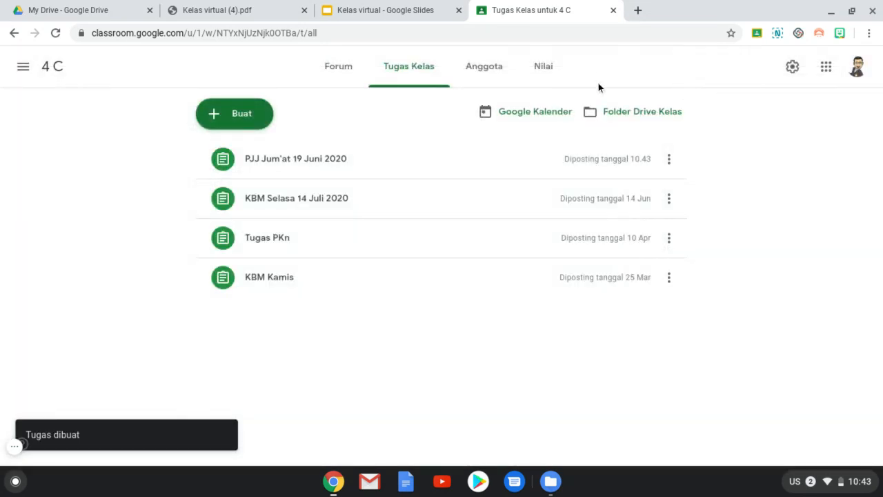
In a new browser tab, switch to the student's Google account and open class 4 C in Google Classroom.
{"action": "left_click", "coordinate": [637, 11]}
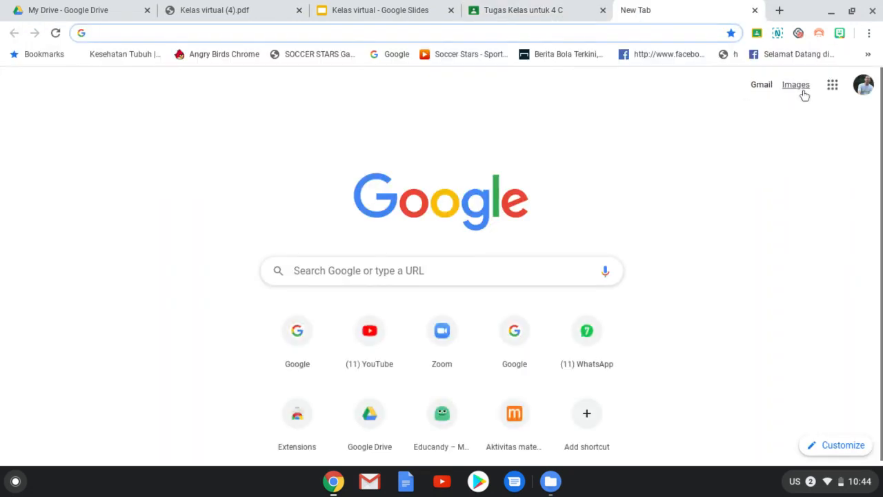
{"action": "left_click", "coordinate": [863, 88]}
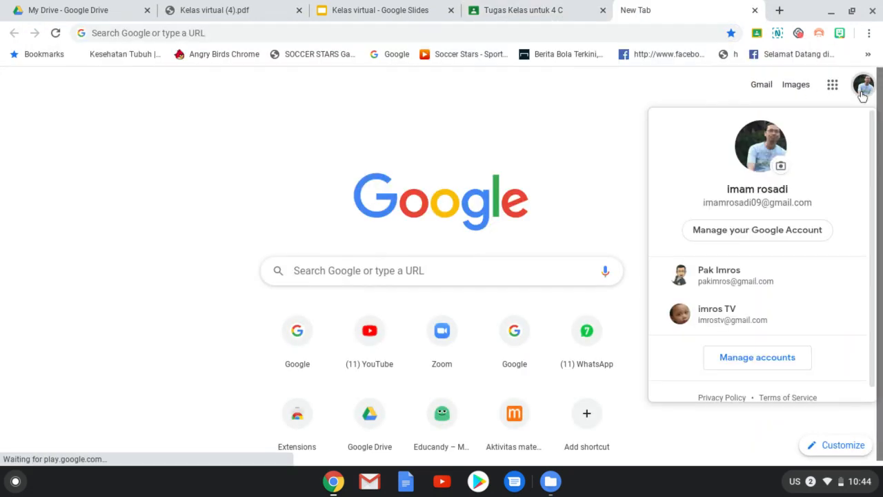
{"action": "left_click", "coordinate": [718, 314]}
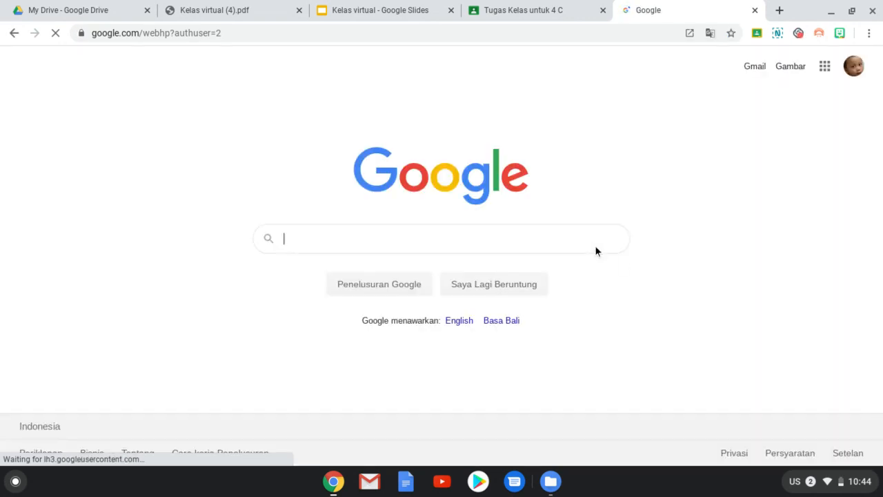
{"action": "left_click", "coordinate": [825, 66]}
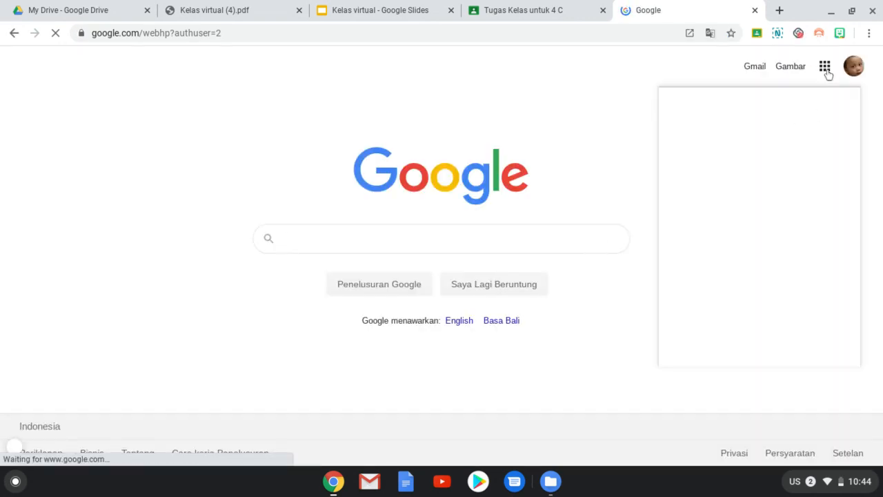
{"action": "scroll", "coordinate": [800, 199], "scroll_direction": "down", "scroll_amount": 5}
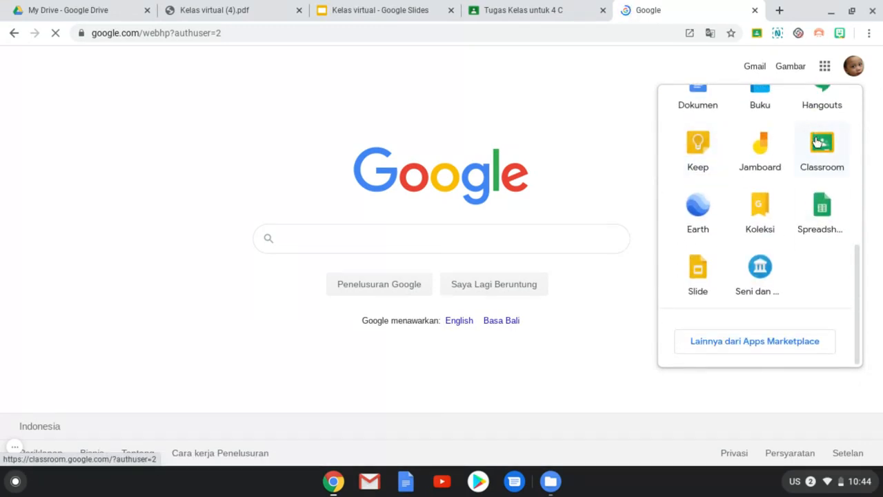
{"action": "left_click", "coordinate": [819, 143]}
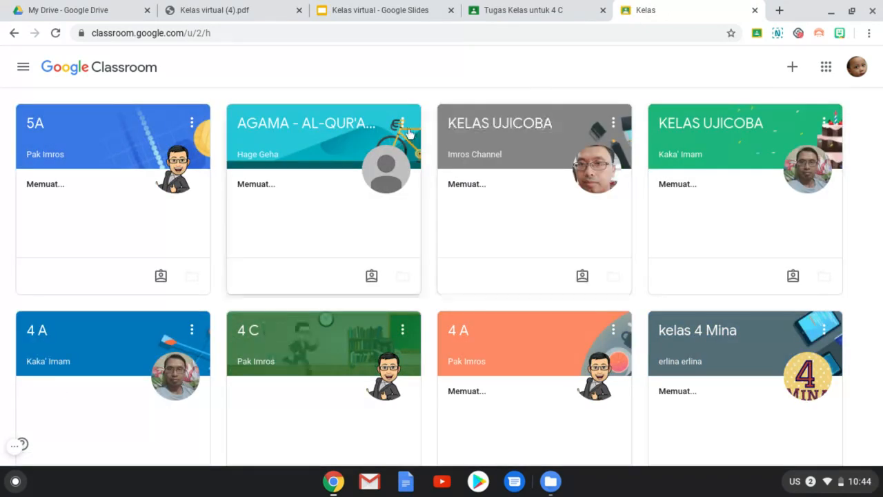
{"action": "left_click", "coordinate": [253, 335]}
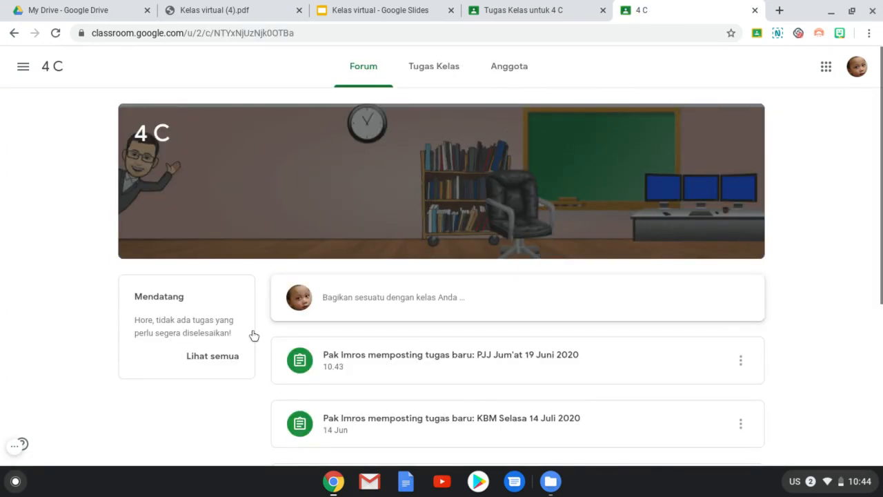
Open the assignment "PJJ Jum'at 19 Juni 2020" from the class forum, review its instructions and open the attached Kelas virtual (4).pdf.
{"action": "scroll", "coordinate": [612, 305], "scroll_direction": "down", "scroll_amount": 1}
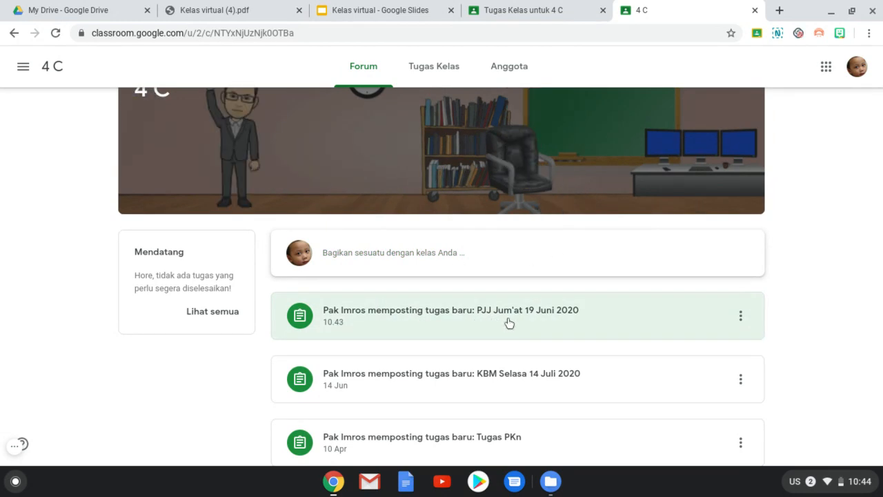
{"action": "left_click", "coordinate": [440, 317]}
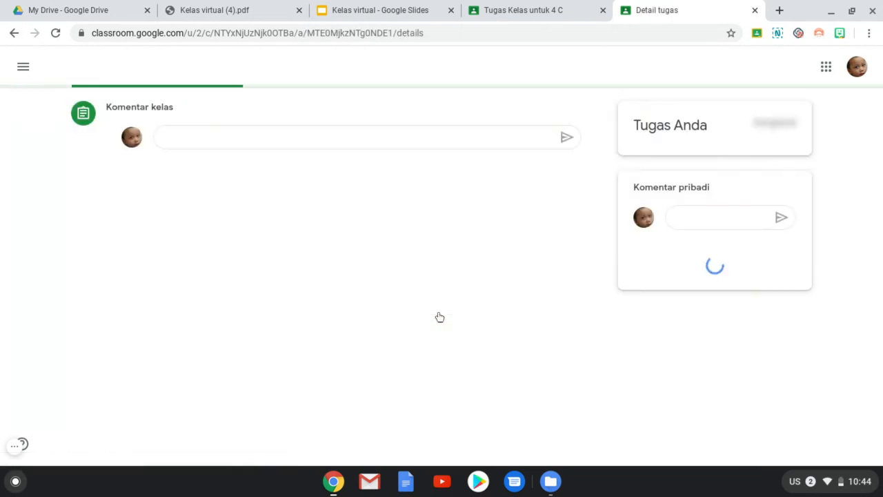
{"action": "scroll", "coordinate": [440, 317], "scroll_direction": "down", "scroll_amount": 1}
{"action": "scroll", "coordinate": [202, 196], "scroll_direction": "up", "scroll_amount": 1}
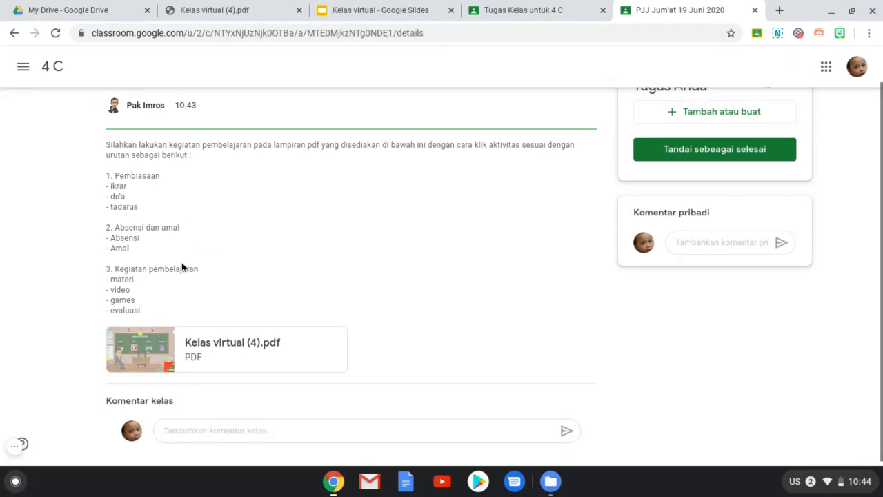
{"action": "scroll", "coordinate": [237, 339], "scroll_direction": "down", "scroll_amount": 1}
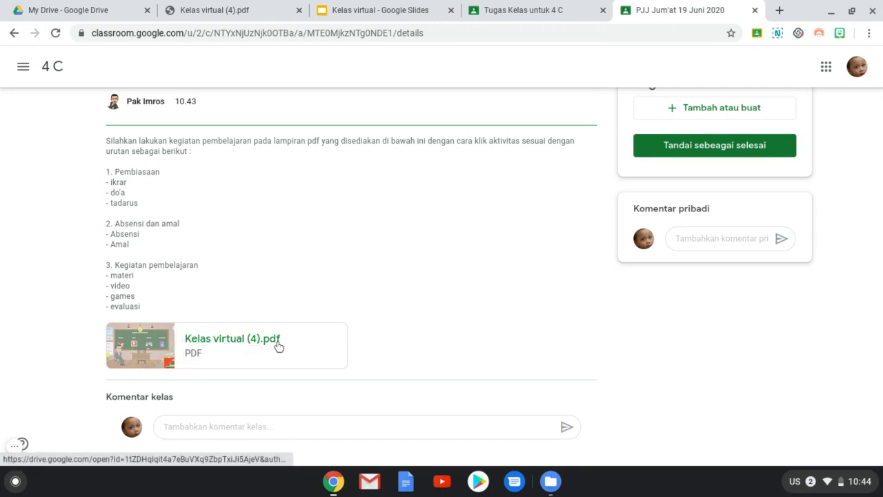
{"action": "left_click", "coordinate": [158, 345]}
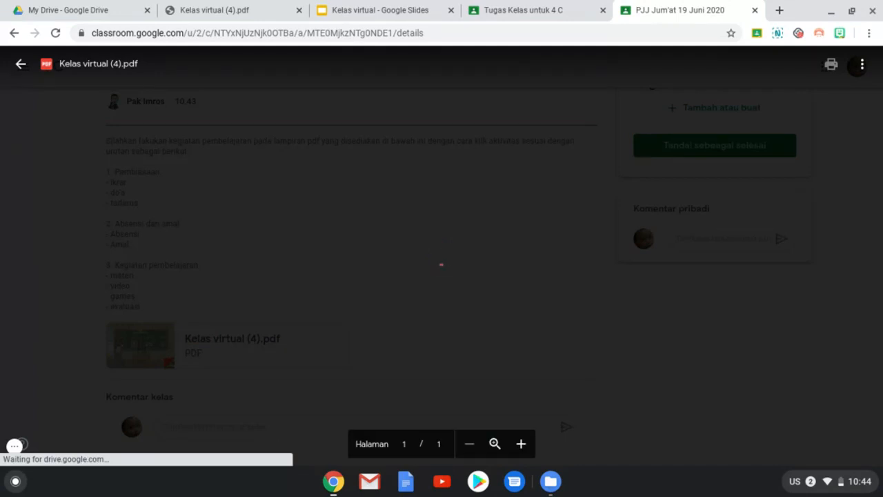